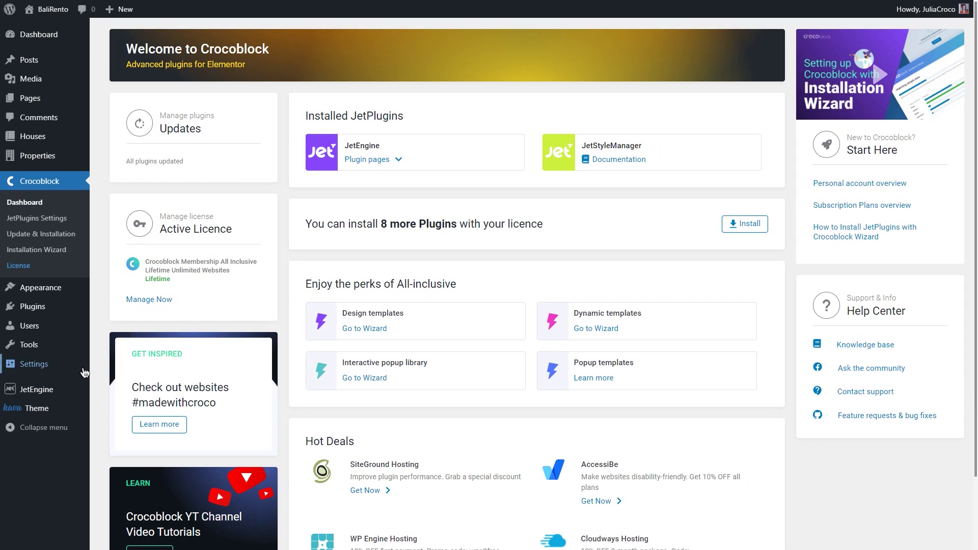
Start a new JetEngine taxonomy named Property Type with the slug property-type and assign it to the Houses post type.
mouse_move(76, 396)
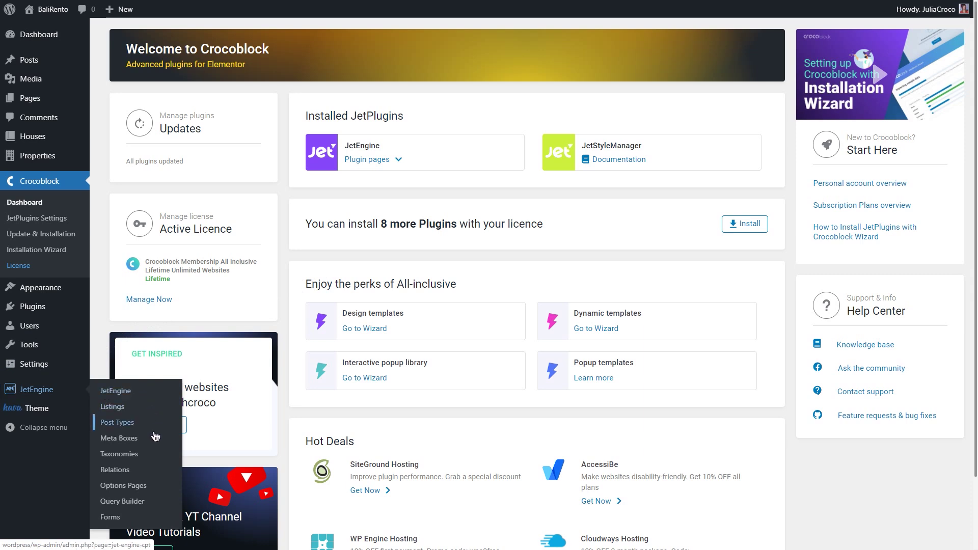
click(150, 455)
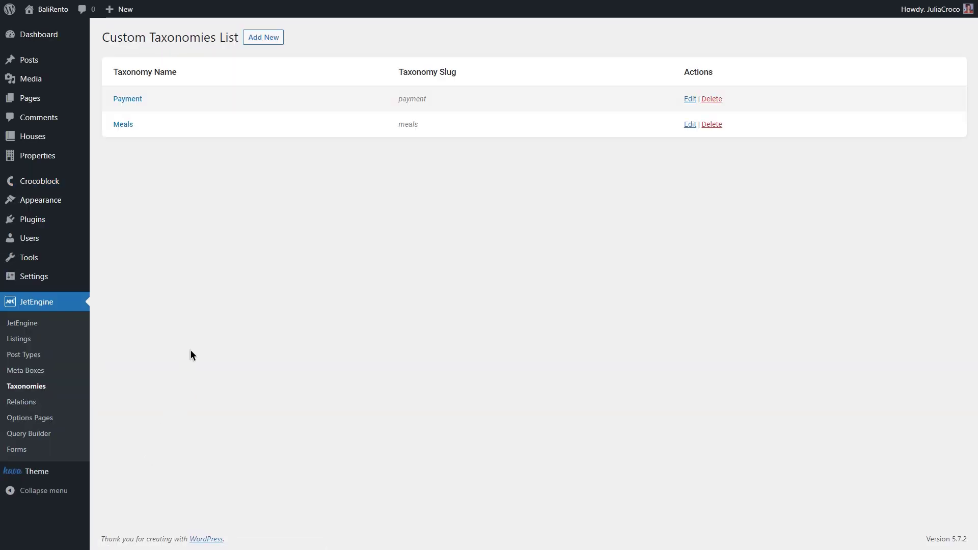
click(270, 41)
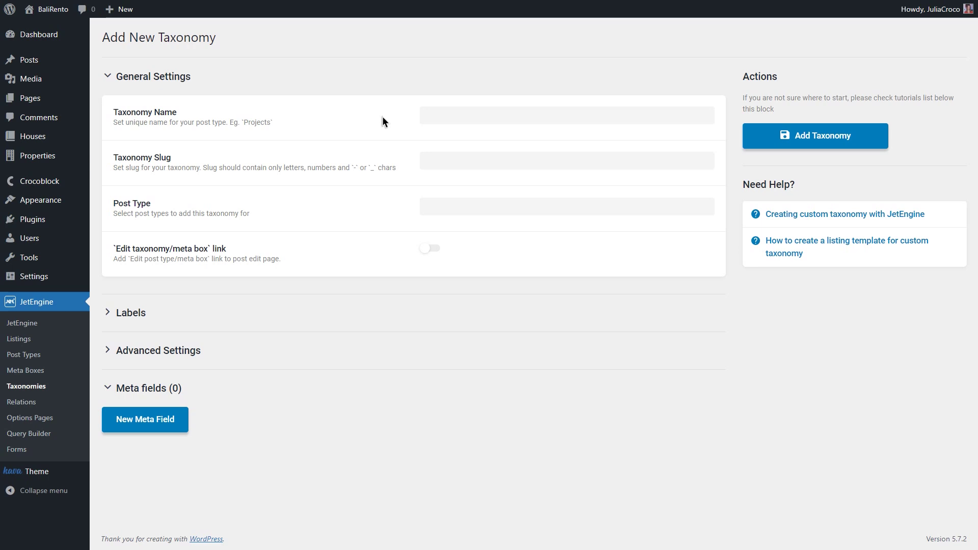
click(445, 116)
text(Proper)
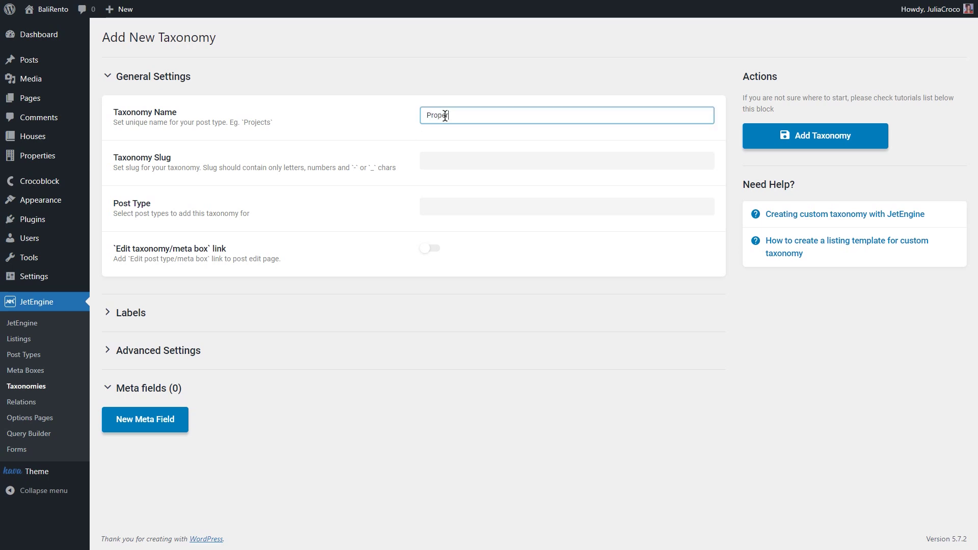
text(ty Type)
click(473, 160)
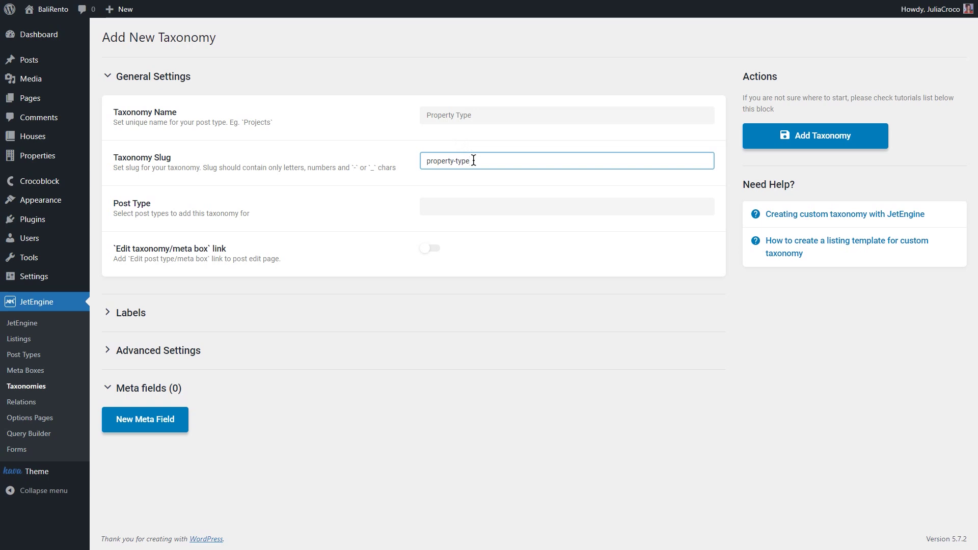
click(475, 206)
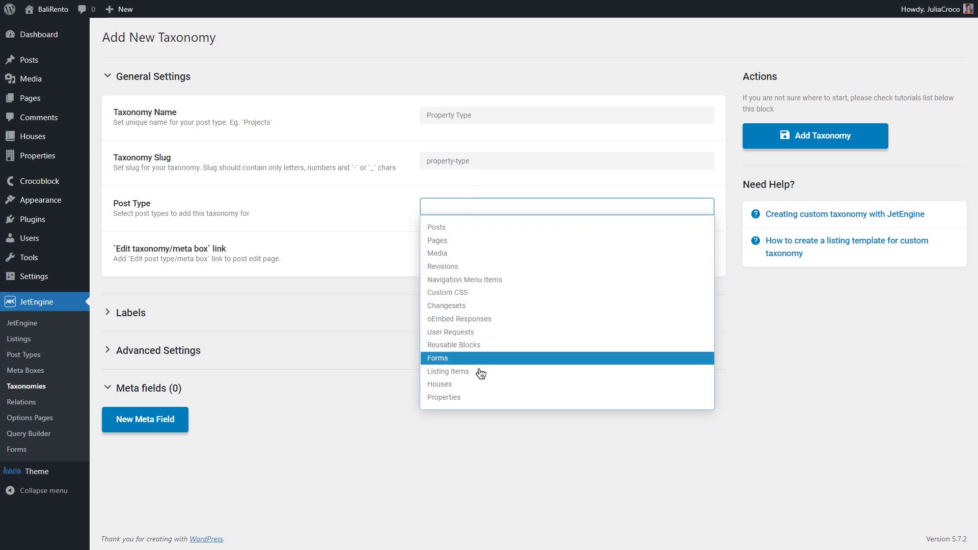
click(481, 385)
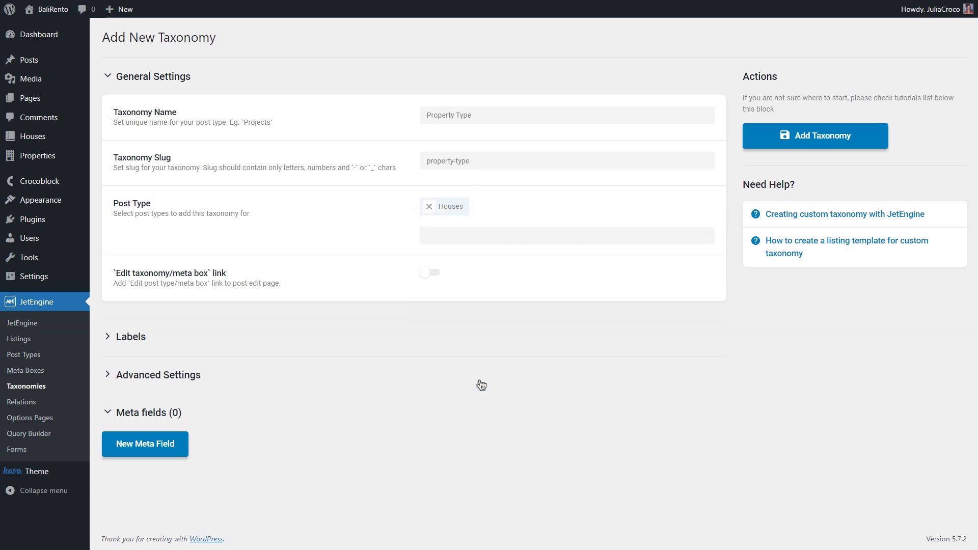
click(482, 237)
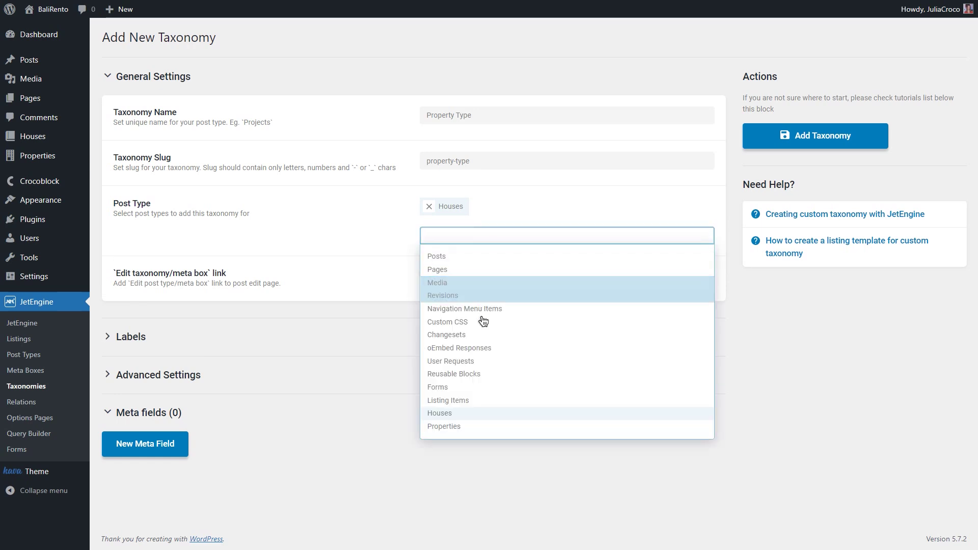
click(485, 428)
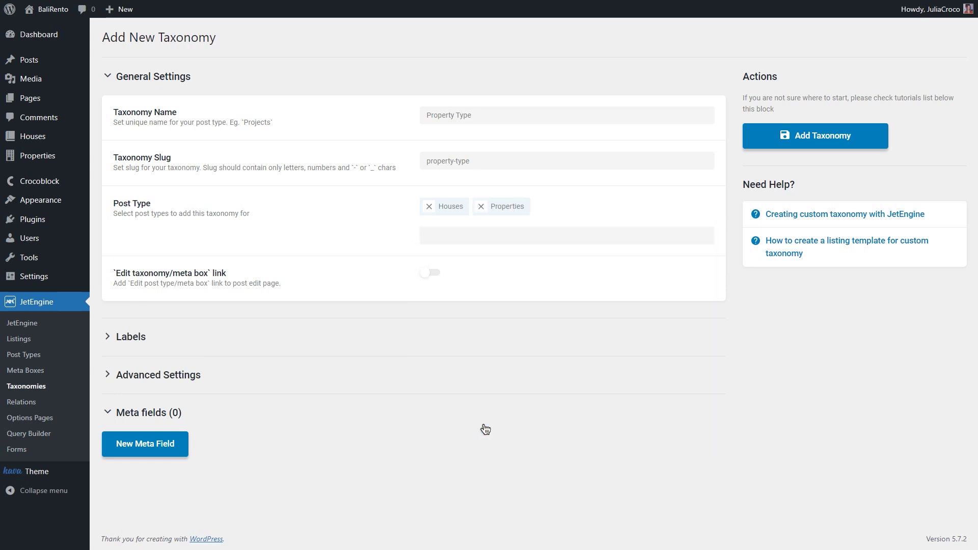
click(481, 206)
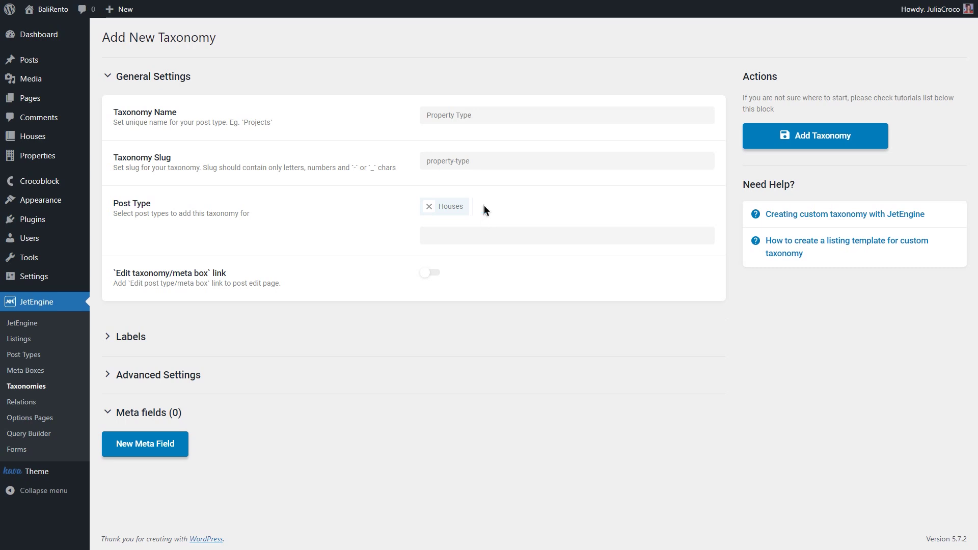
Enable the edit taxonomy/meta box link and review the taxonomy's label fields and advanced settings.
click(438, 276)
click(287, 339)
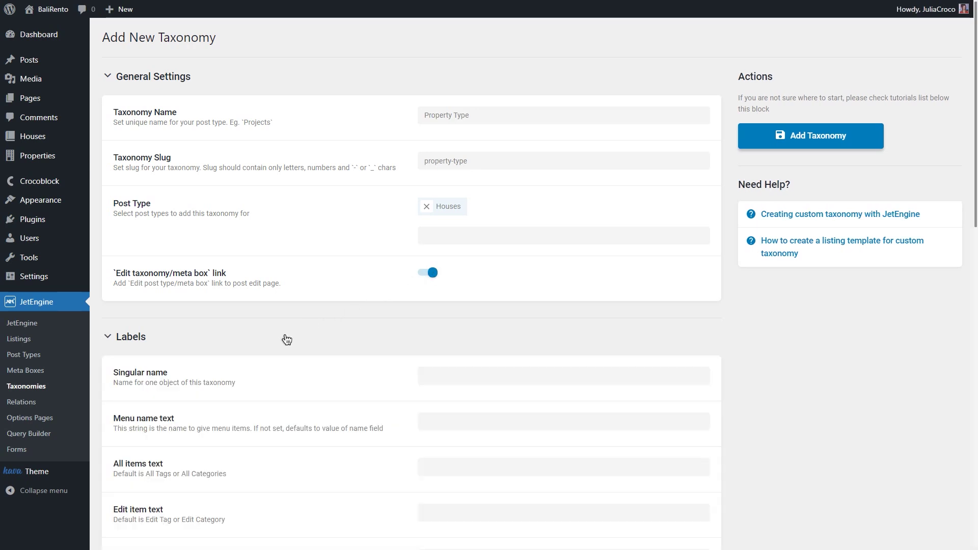
scroll(285, 335, down, 5)
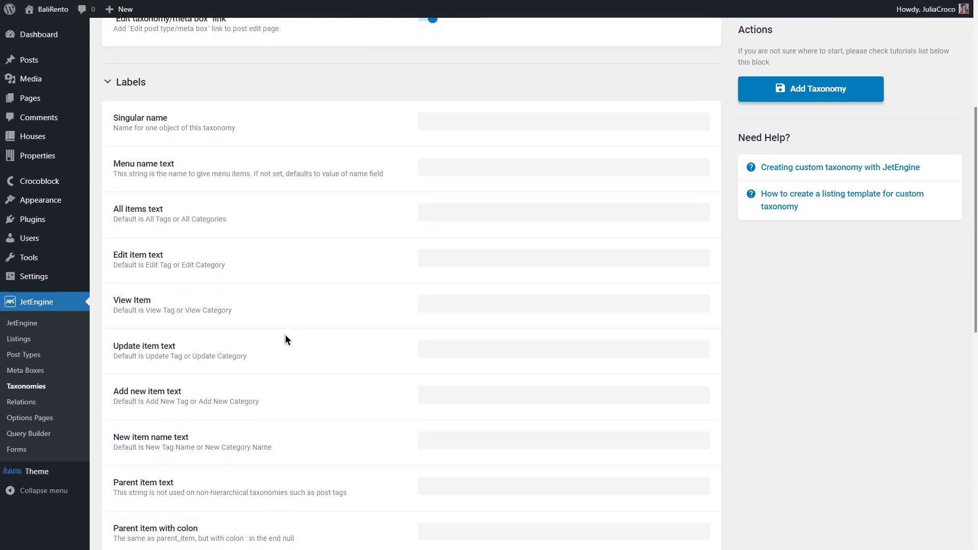
scroll(285, 340, down, 1)
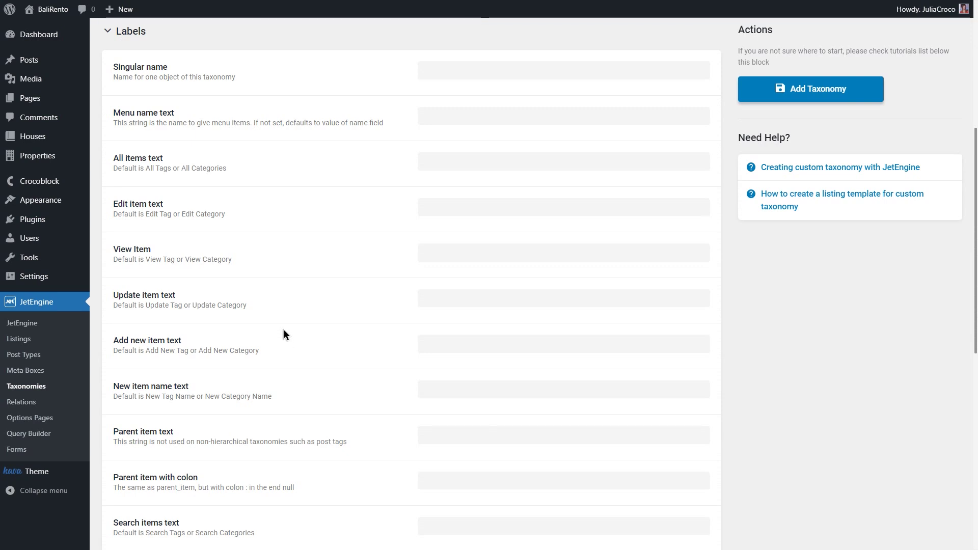
click(184, 29)
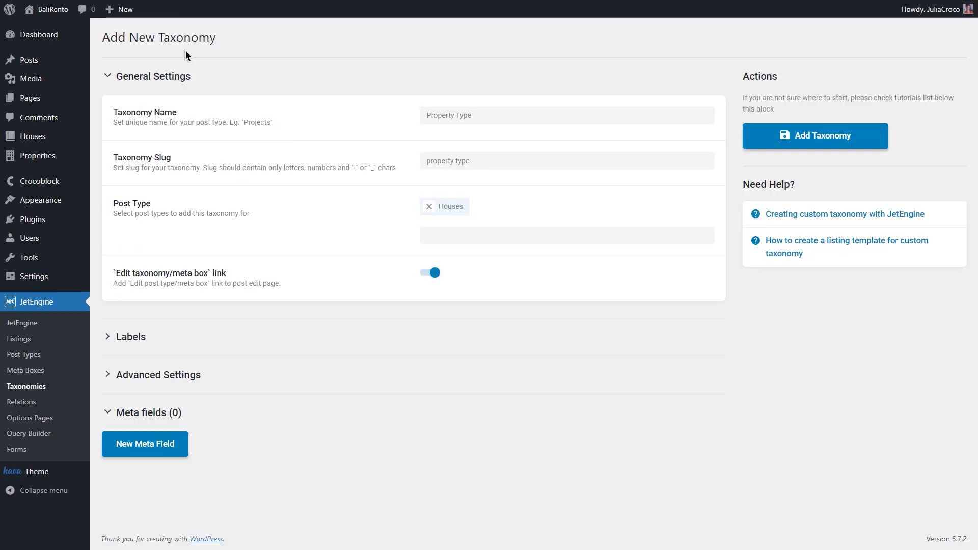
click(229, 375)
scroll(229, 375, down, 6)
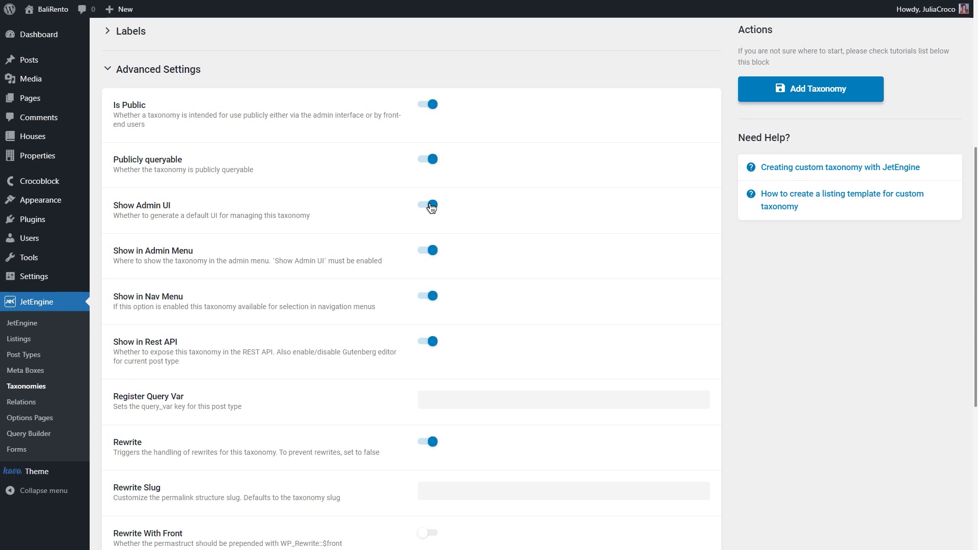
scroll(432, 207, down, 6)
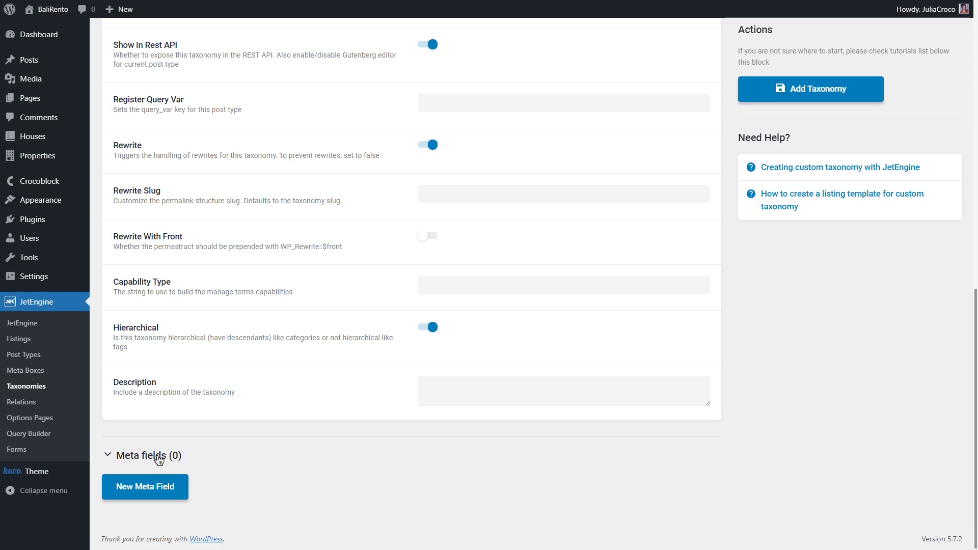
Add a meta field of type Text with 100% width and save the new taxonomy.
click(145, 487)
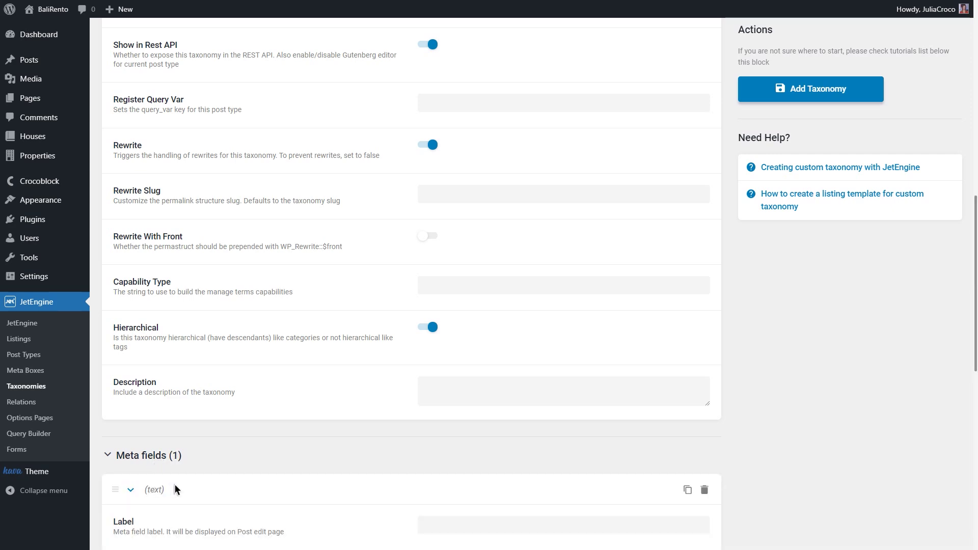
scroll(364, 453, down, 4)
scroll(364, 454, down, 3)
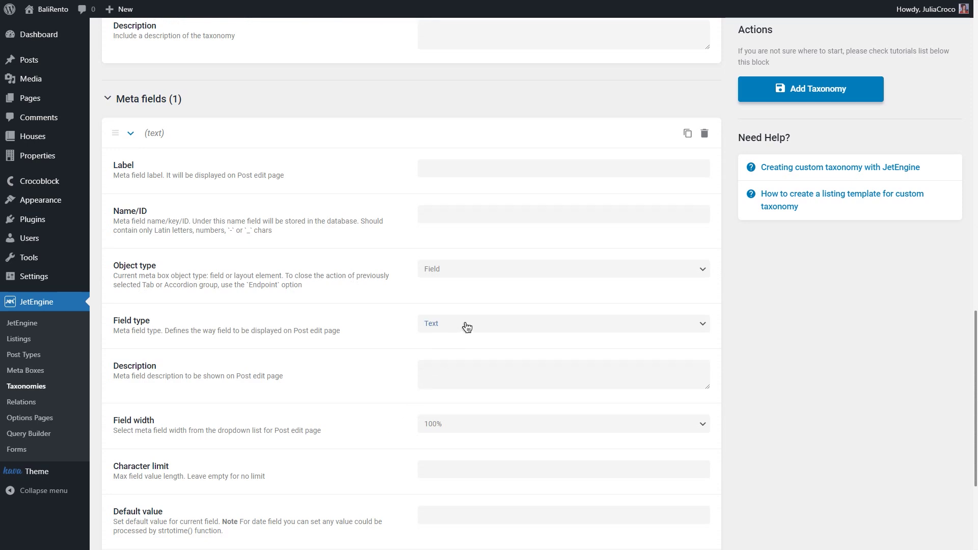
click(467, 325)
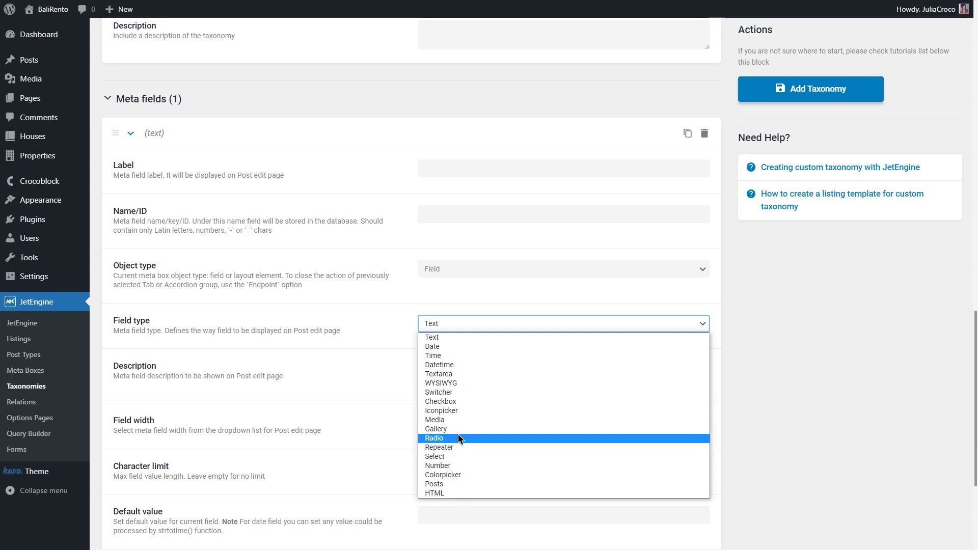
click(463, 324)
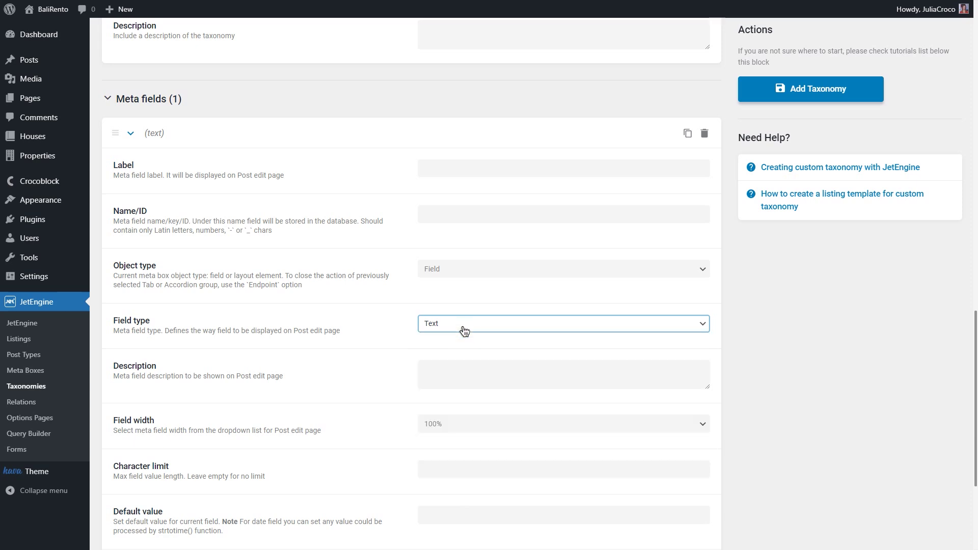
click(472, 431)
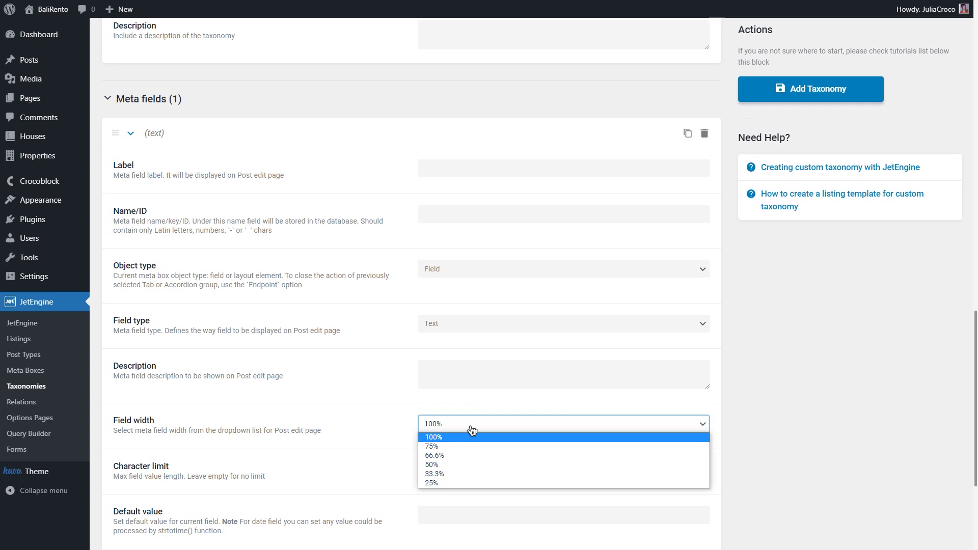
click(472, 431)
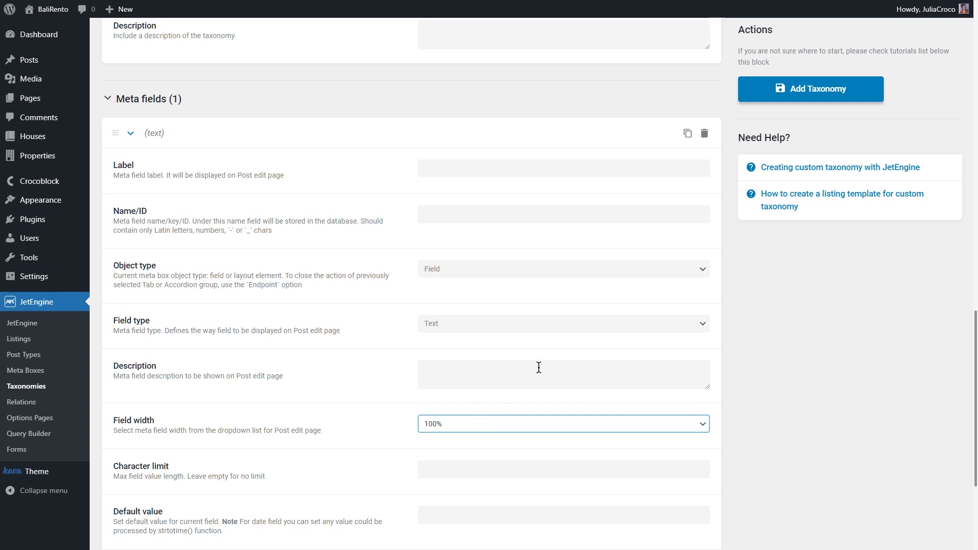
click(767, 94)
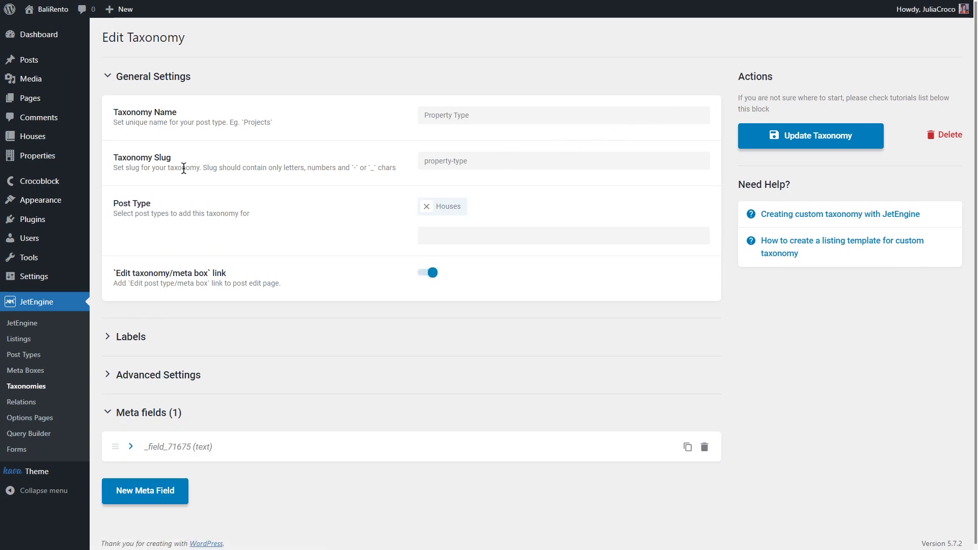
Go to the Property Type terms of Houses and add the category Bungalows, using its name as the slug.
mouse_move(67, 142)
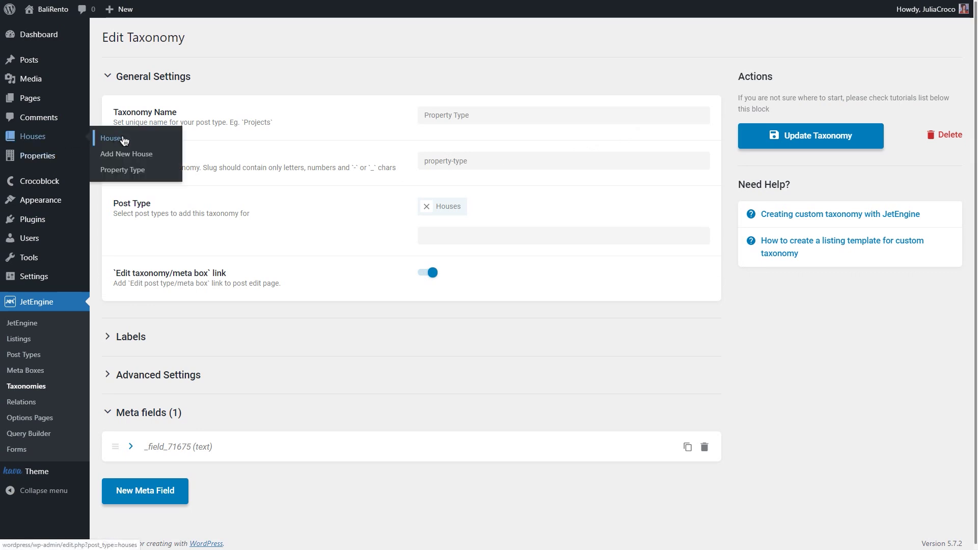
click(164, 173)
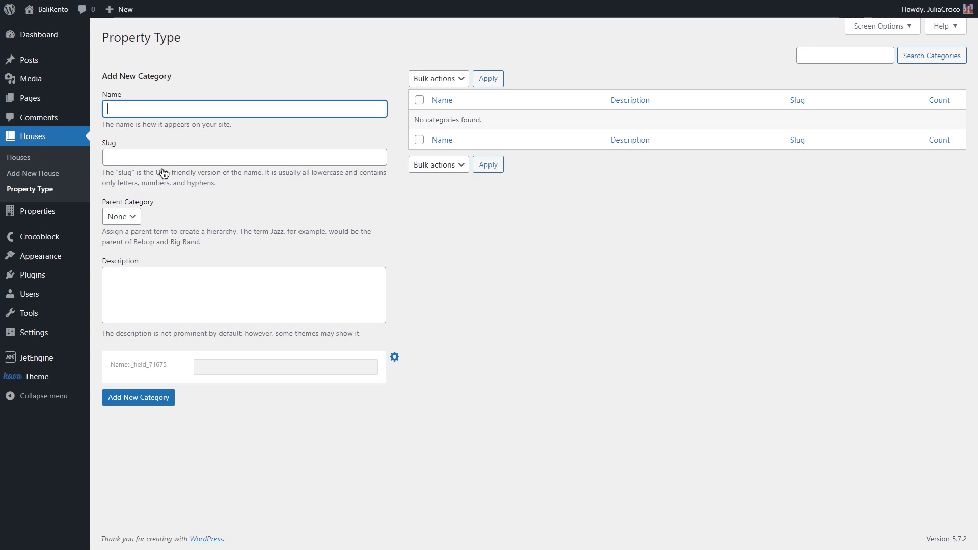
text(Bungalows)
key(ctrl+a)
key(ctrl+c)
click(153, 157)
key(ctrl+v)
click(139, 398)
Add the property type category Villas, using its name as the slug.
click(130, 108)
text(Villas)
key(ctrl+a)
key(ctrl+c)
click(133, 157)
key(ctrl+v)
click(139, 398)
Add the property type category Cottages with a matching slug.
click(124, 109)
text(Cottages)
click(131, 158)
key(ctrl+v)
click(143, 398)
Add the property type category Treehouse, using its name as the slug.
click(129, 109)
text(Treehouse)
key(ctrl+a)
click(131, 157)
key(ctrl+v)
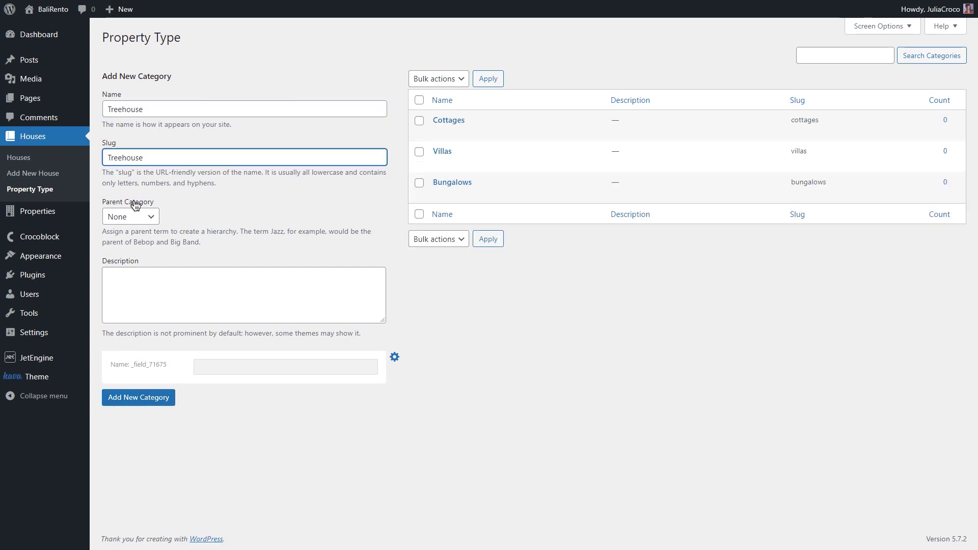
click(138, 397)
Add the property type categories Houses and Resorts with matching slugs.
click(135, 109)
text(Houses)
key(ctrl+a)
click(146, 403)
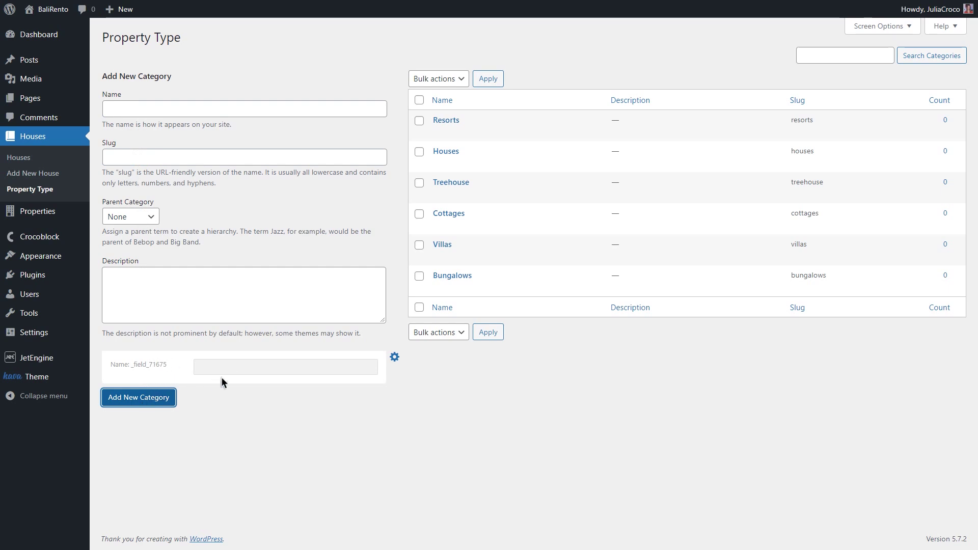
Check the Property Type taxonomy's edit page from the category form and return to the categories.
click(395, 358)
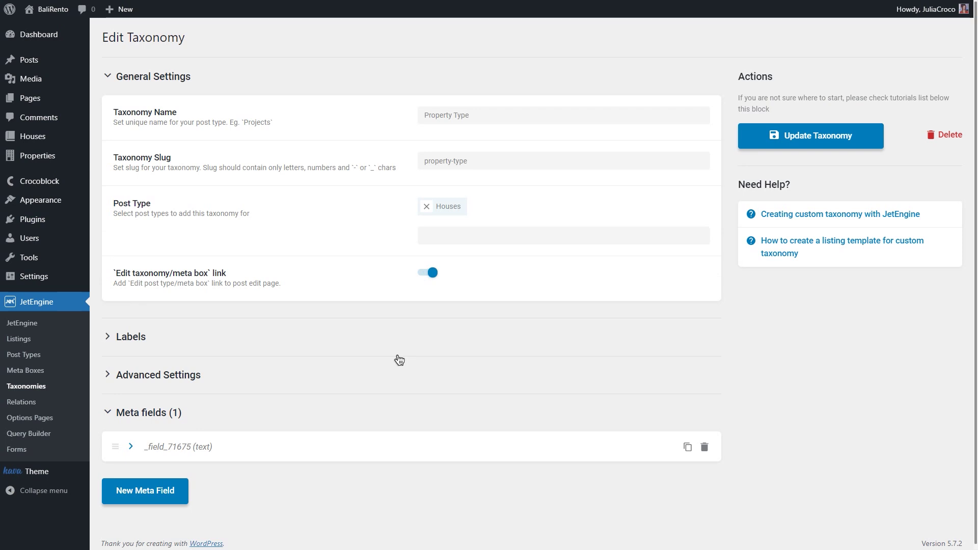
key(alt+Left)
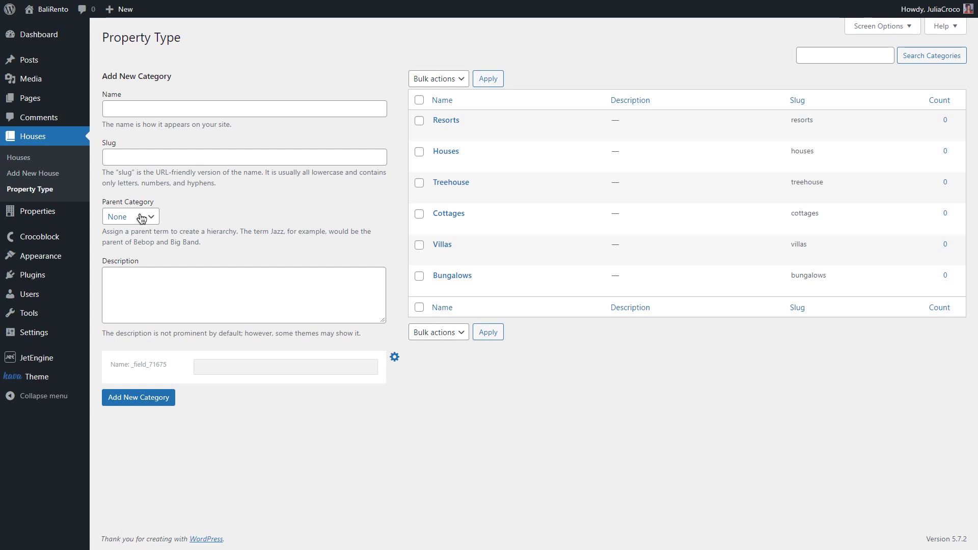
Add the categories 1 Bedroom, 2 Bedroom and 3 Bedroom with matching slugs under the parent category Houses.
click(136, 109)
text(1 Bedroom)
triple_click(136, 109)
key(ctrl+c)
click(136, 158)
key(ctrl+v)
click(144, 217)
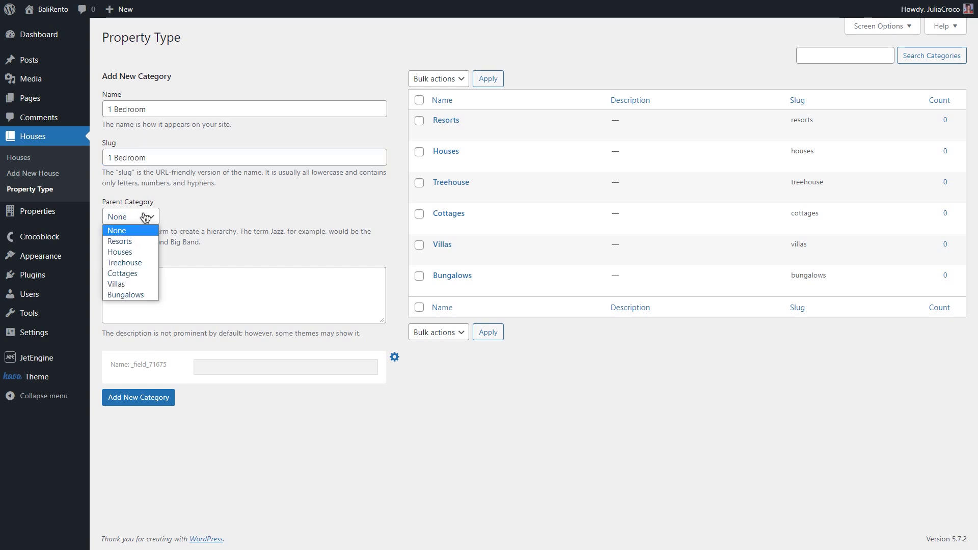
click(144, 253)
click(151, 397)
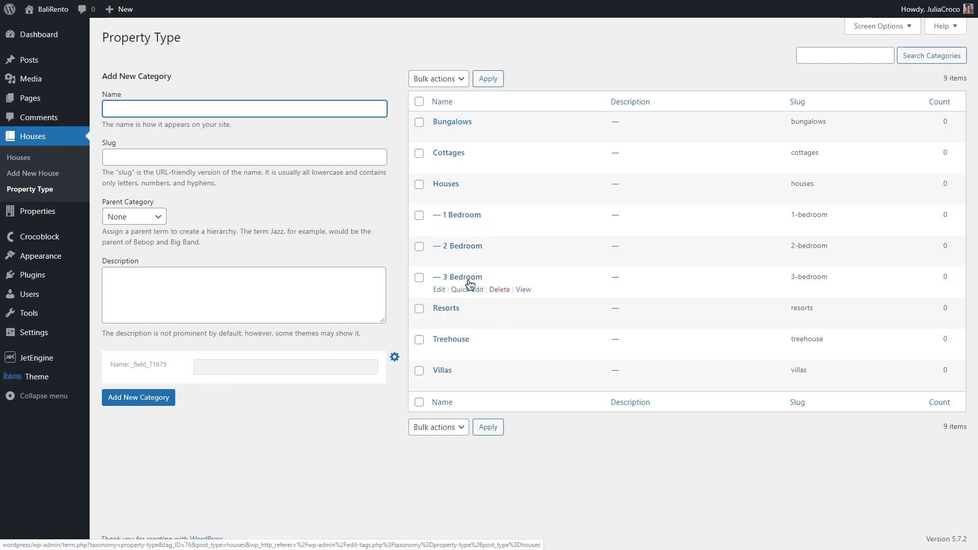
Assign a property type to the Bamboo Tree Guest House post, update it and return to the Houses list.
click(80, 161)
click(134, 136)
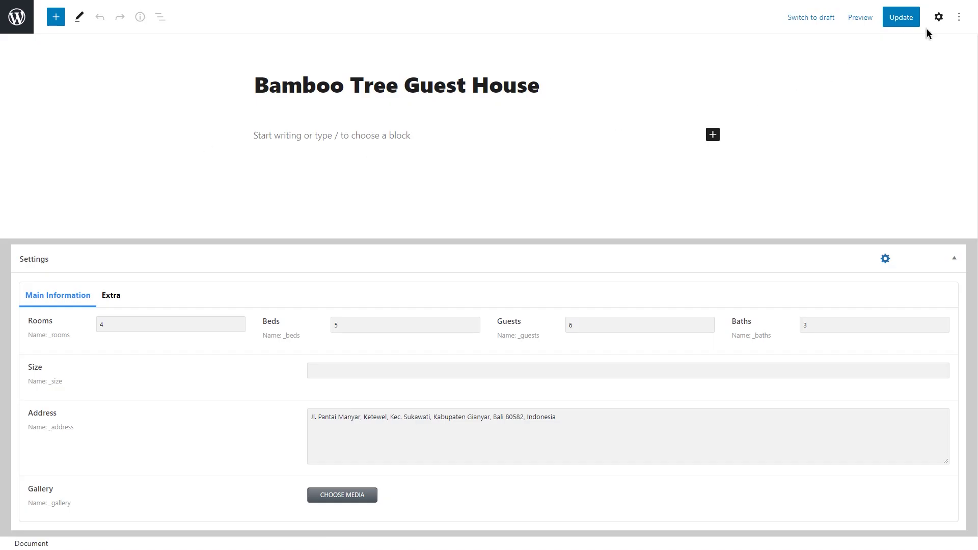
click(939, 17)
scroll(870, 341, down, 2)
click(831, 369)
click(901, 17)
click(13, 22)
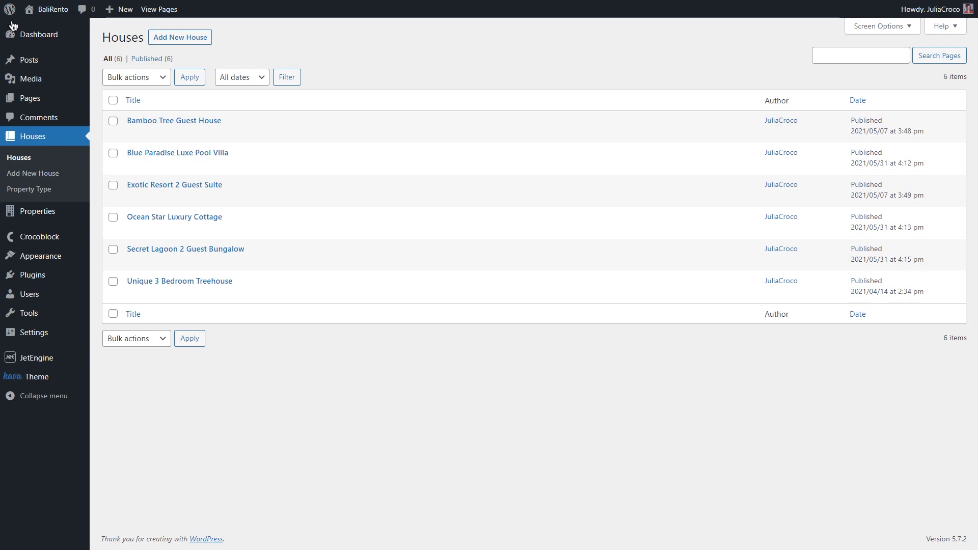
Open the House Listing Item from the JetEngine listings and insert a Dynamic Terms block.
mouse_move(66, 362)
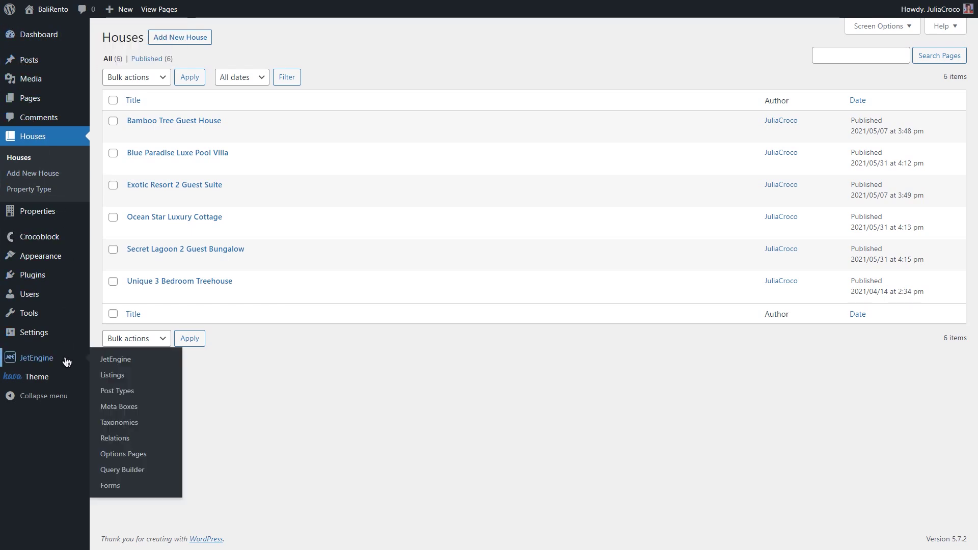
click(147, 378)
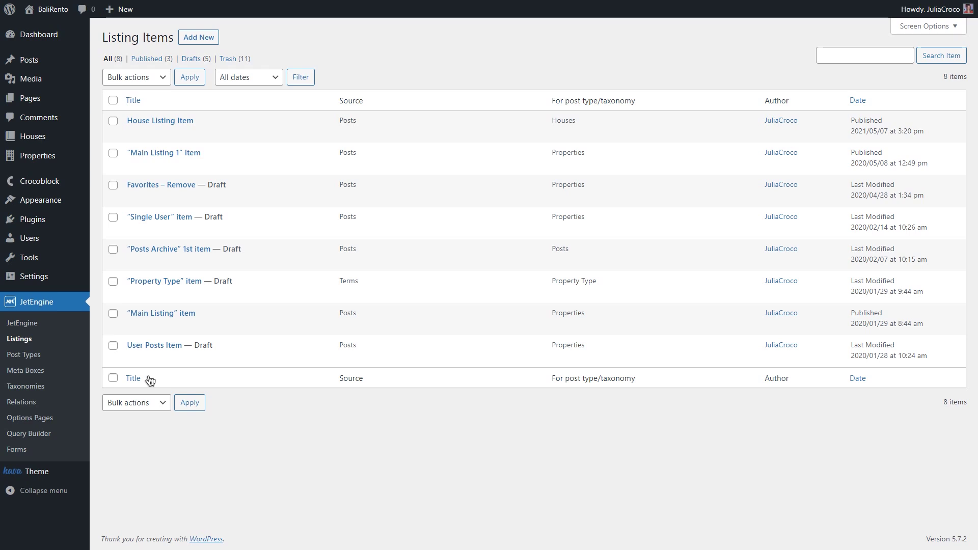
click(135, 134)
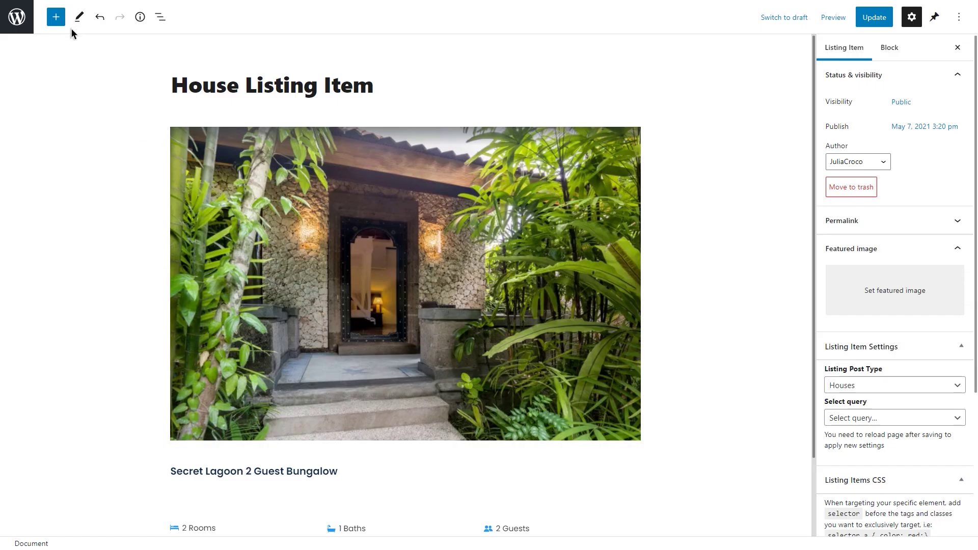
click(59, 19)
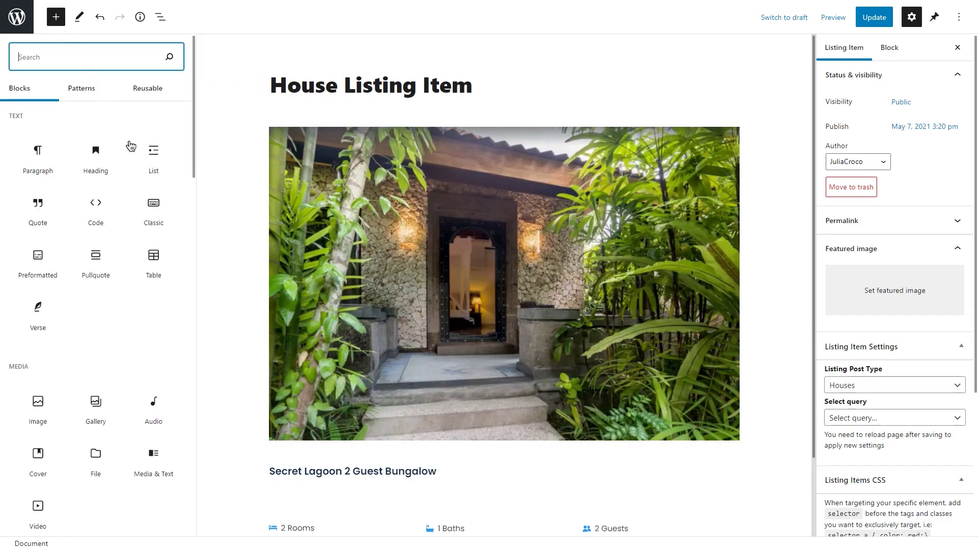
scroll(181, 220, down, 6)
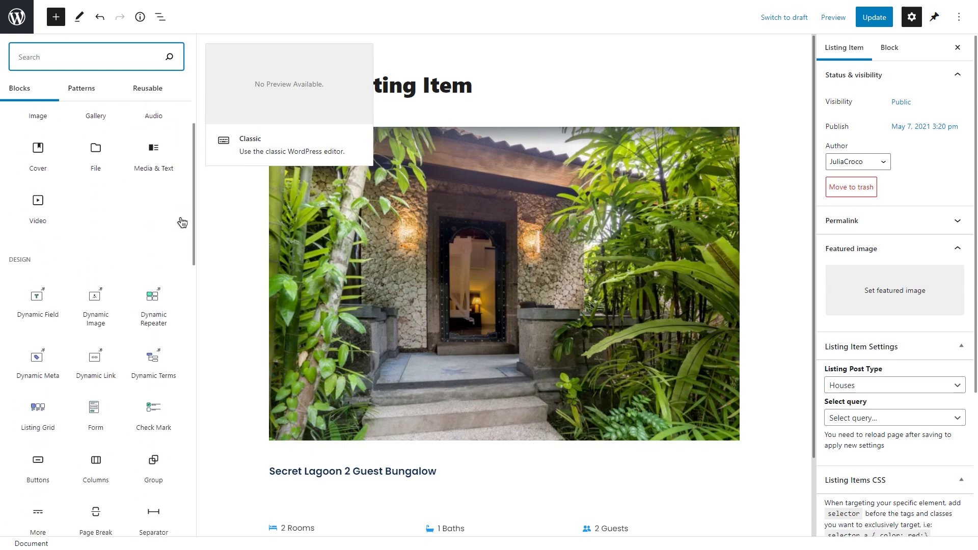
scroll(182, 222, down, 2)
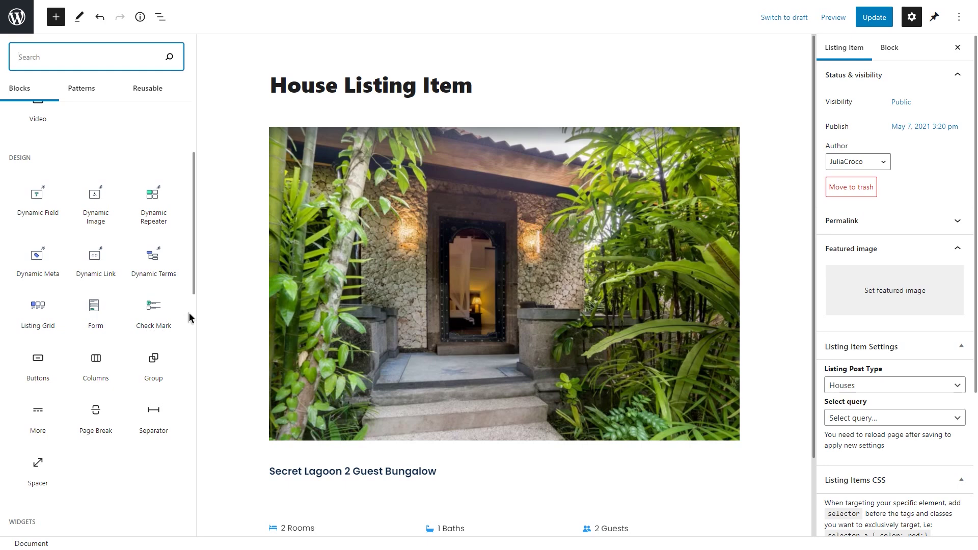
click(159, 258)
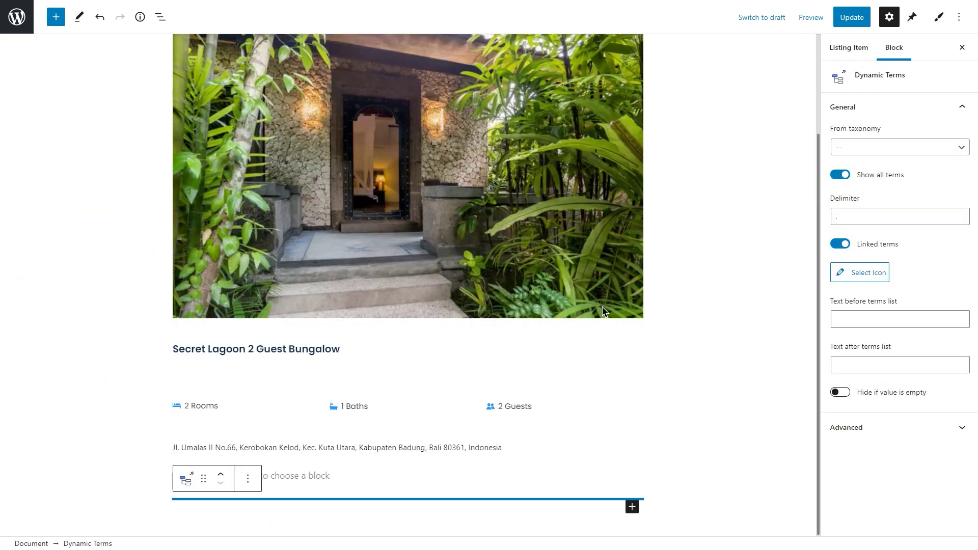
Set the Dynamic Terms block's source taxonomy to Property Type and turn off showing all terms.
click(868, 147)
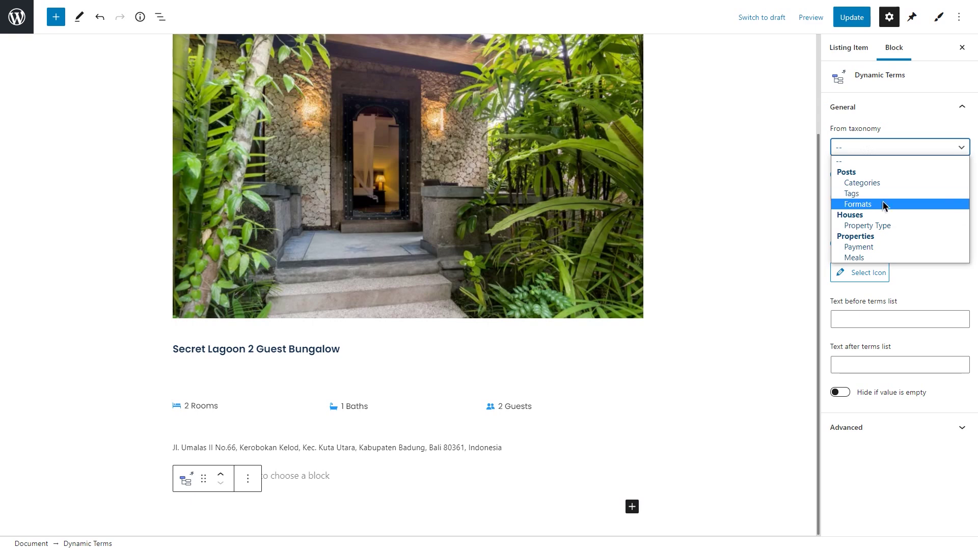
click(893, 227)
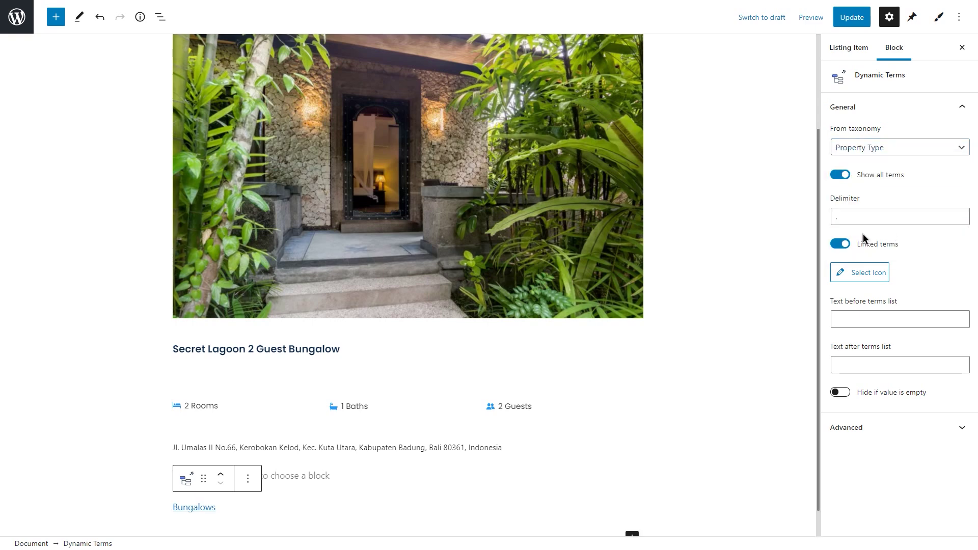
scroll(357, 447, down, 1)
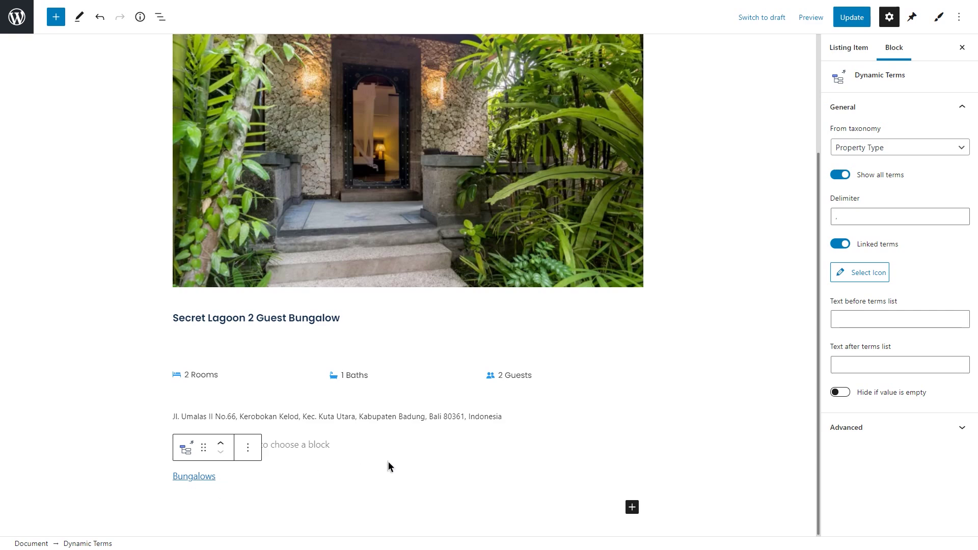
click(840, 174)
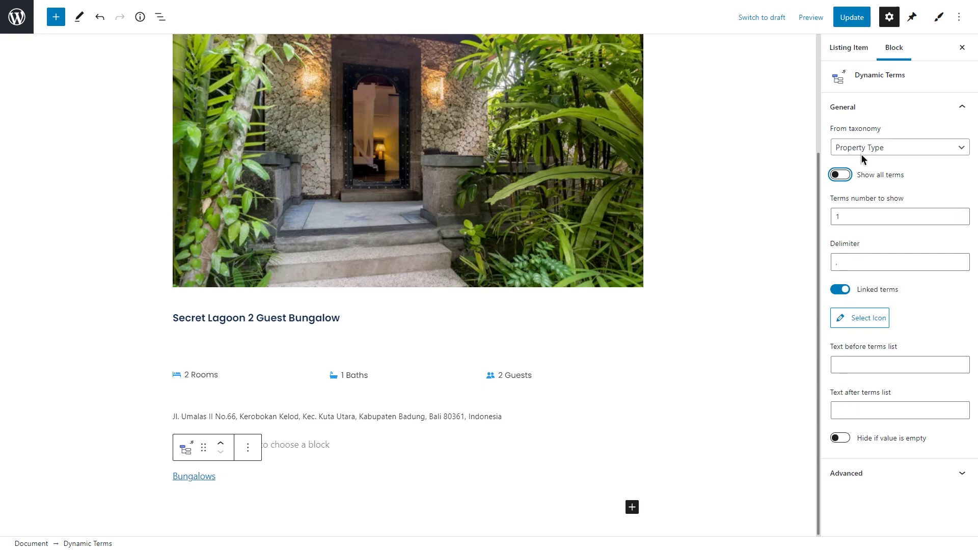
Align the Dynamic Terms block right and move it up directly below the house image.
click(940, 19)
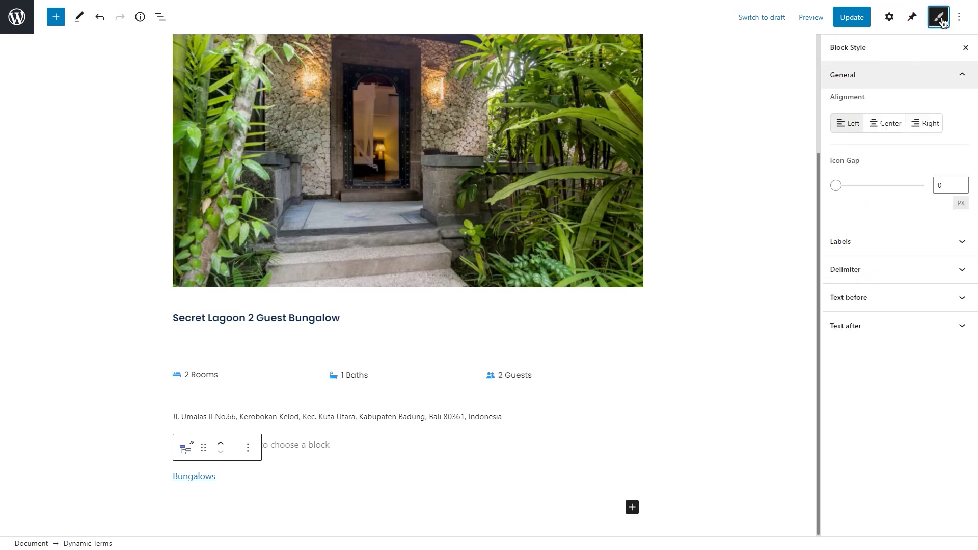
click(931, 124)
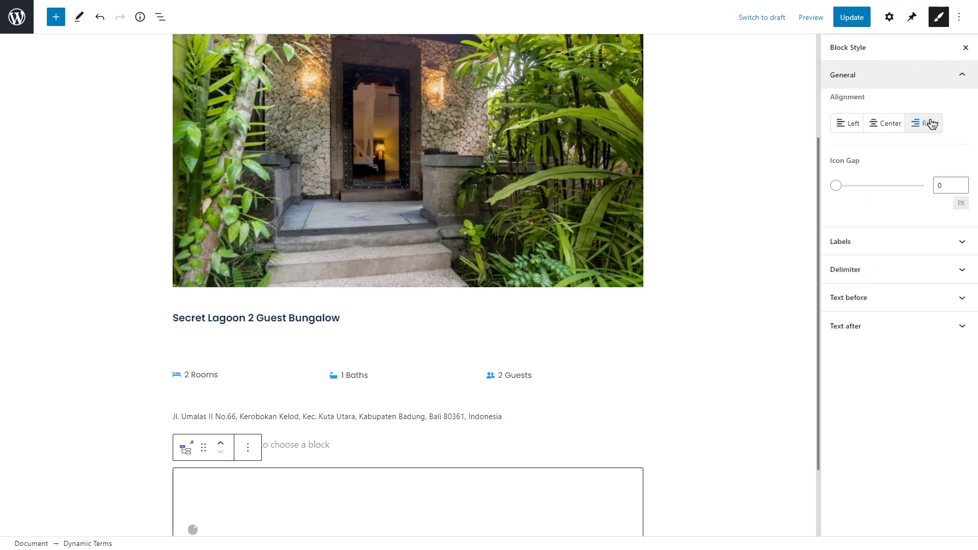
click(222, 444)
click(222, 445)
click(222, 446)
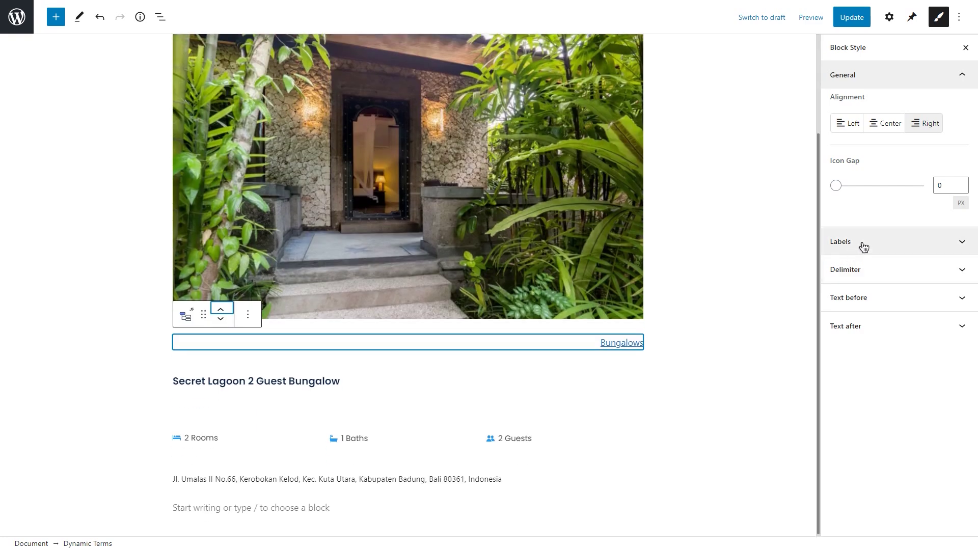
Style the term labels with the Poppins font, weight 500, Uppercase transform and decoration None.
click(864, 243)
scroll(875, 238, down, 2)
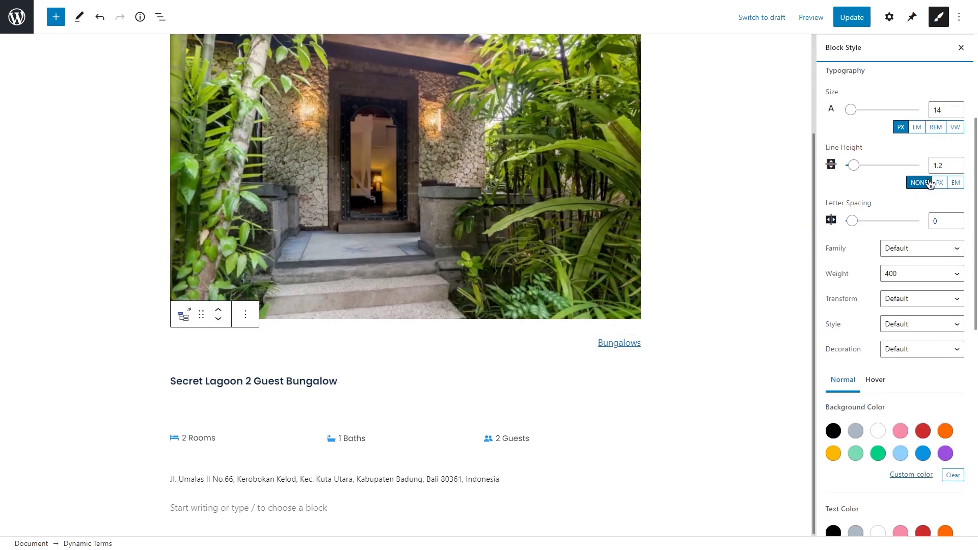
click(902, 274)
click(903, 328)
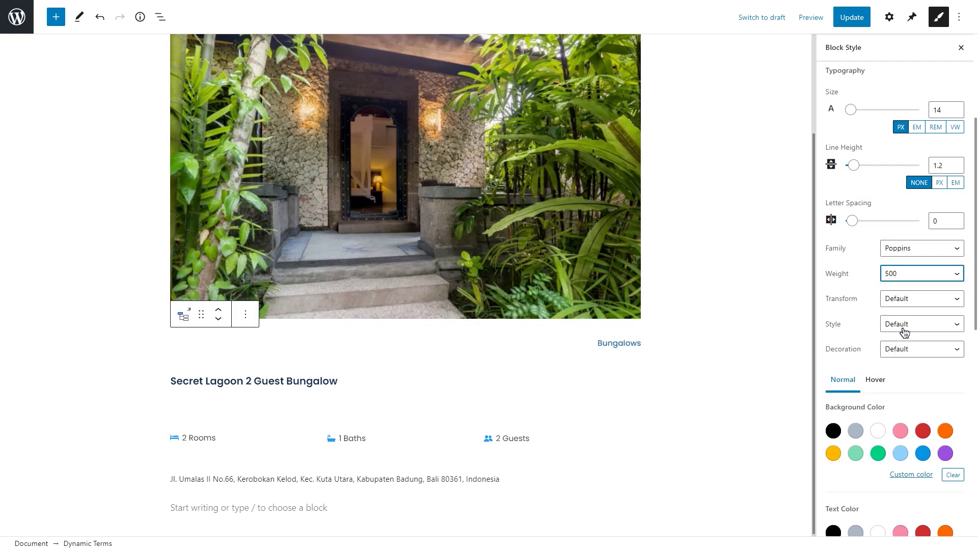
click(904, 300)
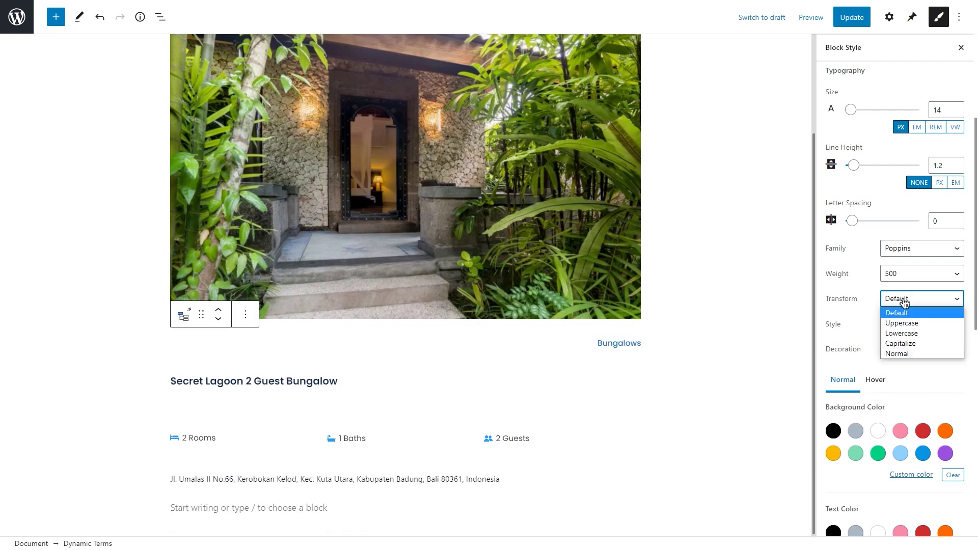
click(903, 323)
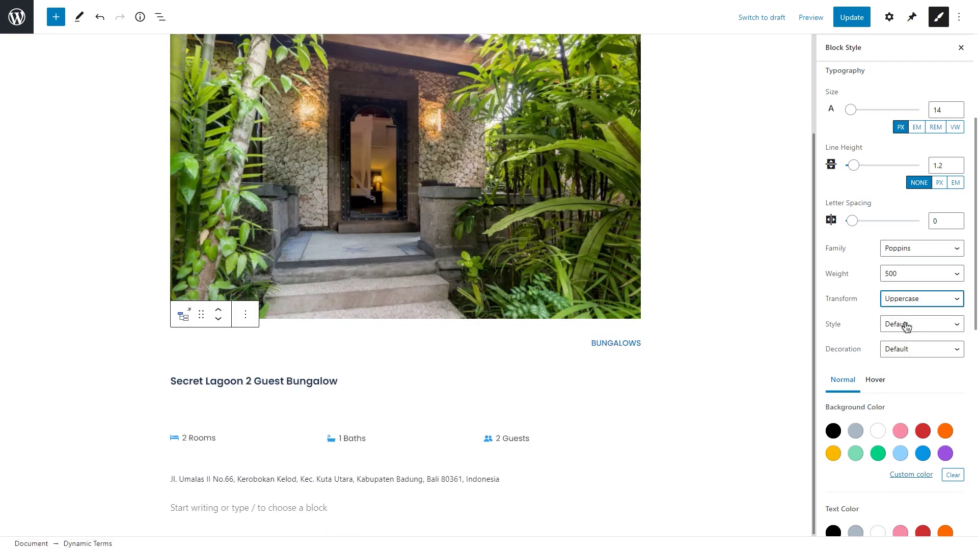
click(903, 349)
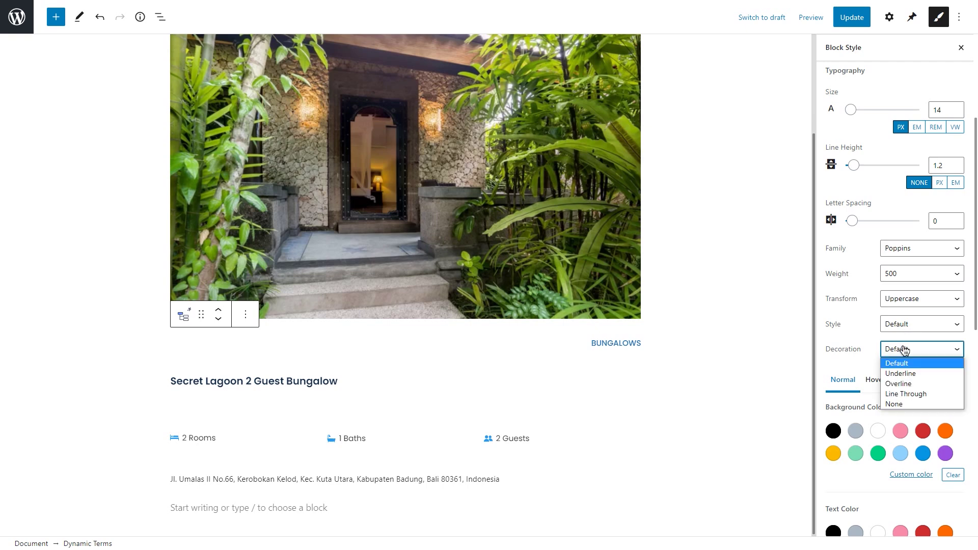
click(902, 405)
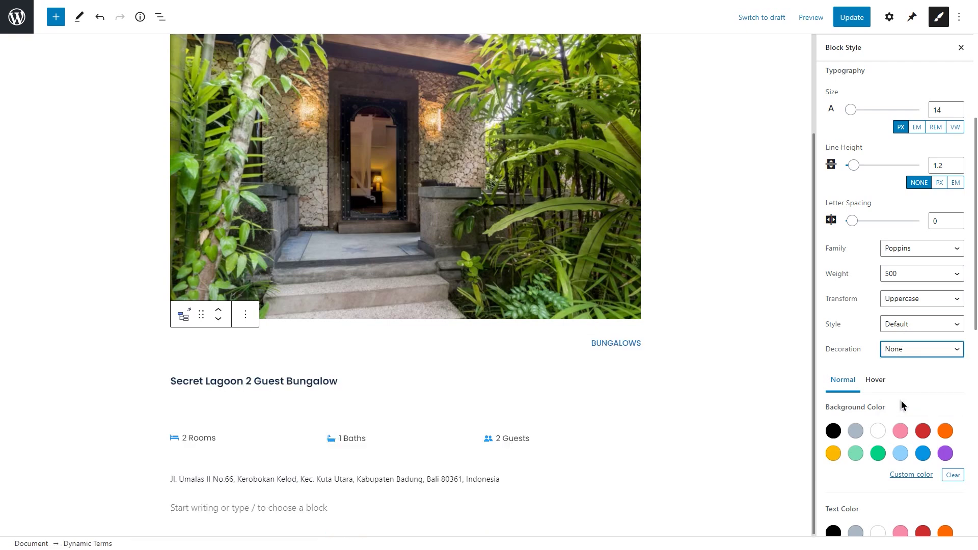
Give the term labels a yellow background color and white text color.
scroll(903, 407, down, 4)
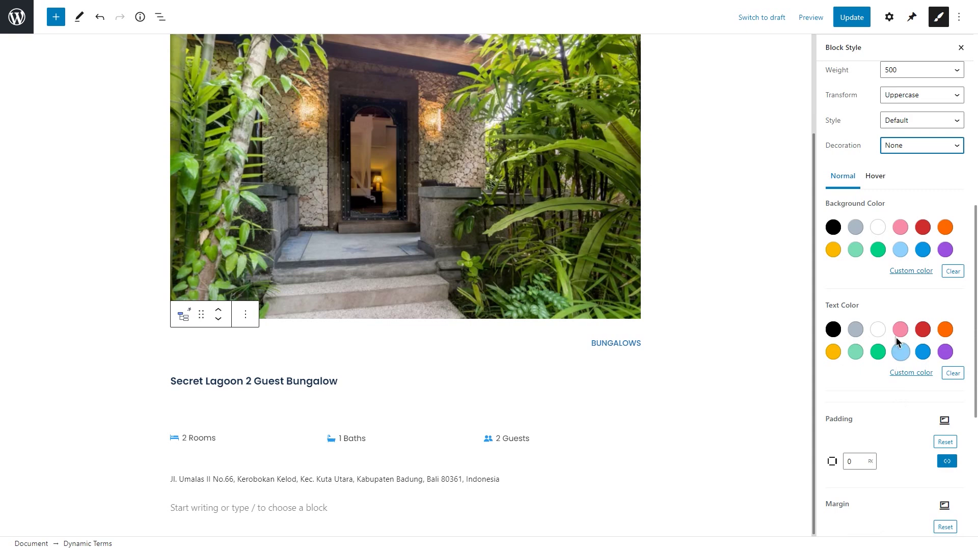
click(833, 249)
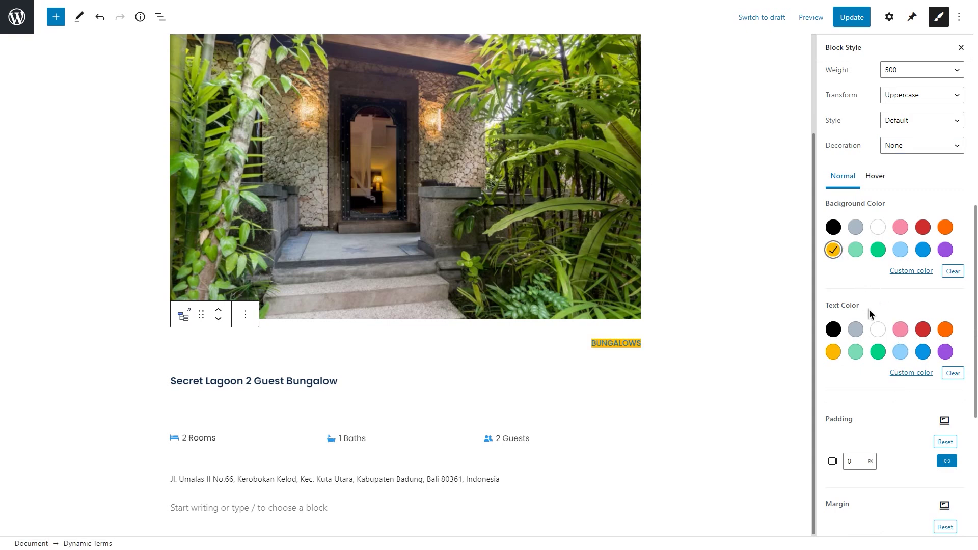
click(879, 330)
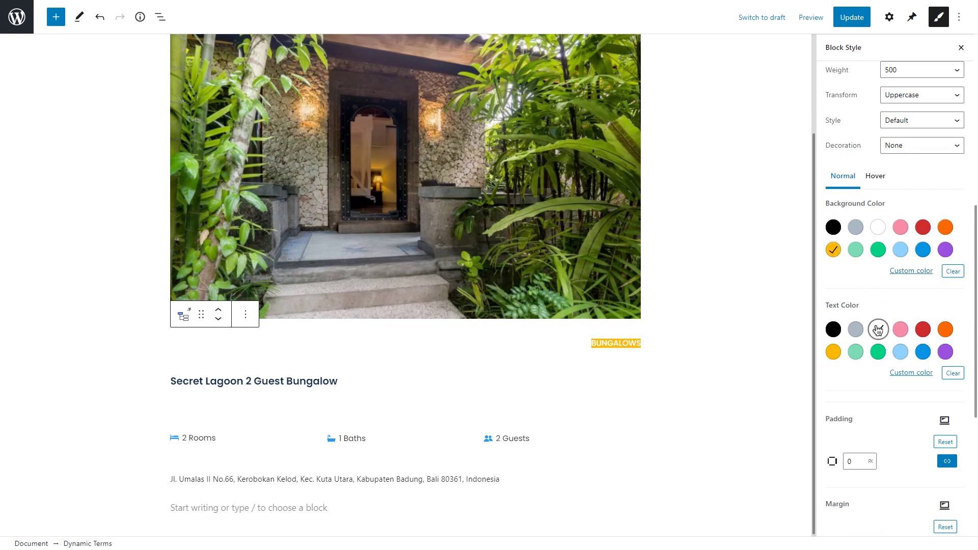
Unlink the term labels' padding, set it to 8, 12, 8 and 12 px clockwise from the top, and update the listing item.
scroll(913, 268, down, 5)
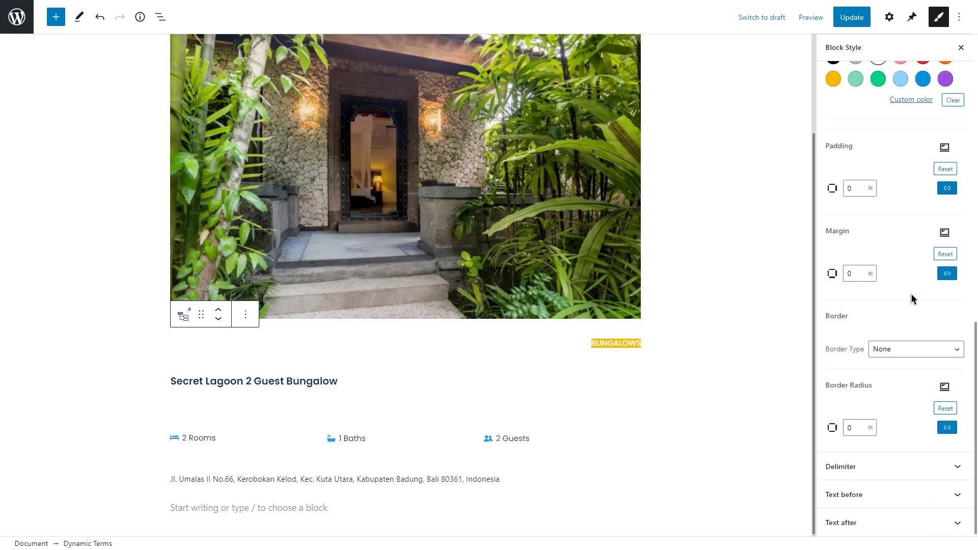
click(948, 188)
click(929, 209)
text(12)
key(shift+Tab)
text(8)
key(shift+Tab)
text(12)
key(shift+Tab)
text(8)
click(844, 233)
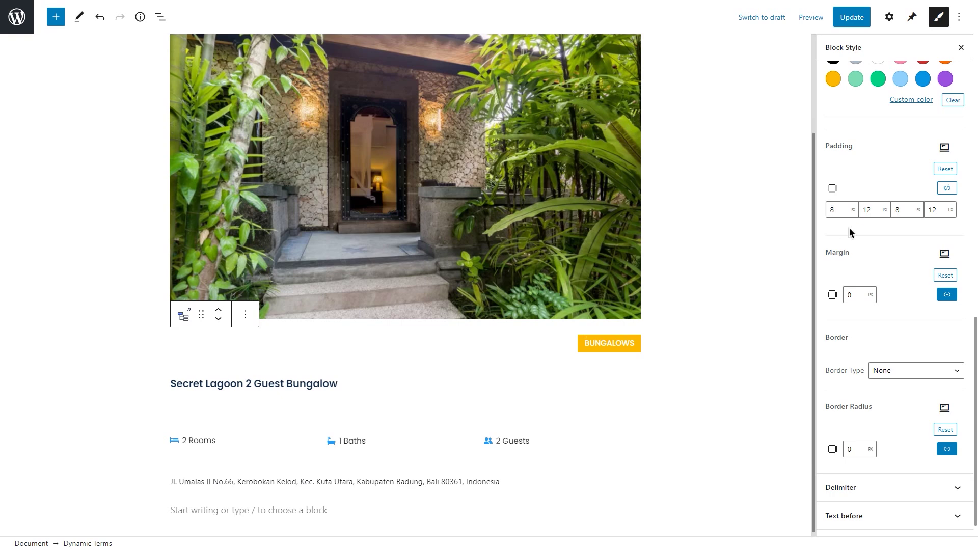
click(860, 17)
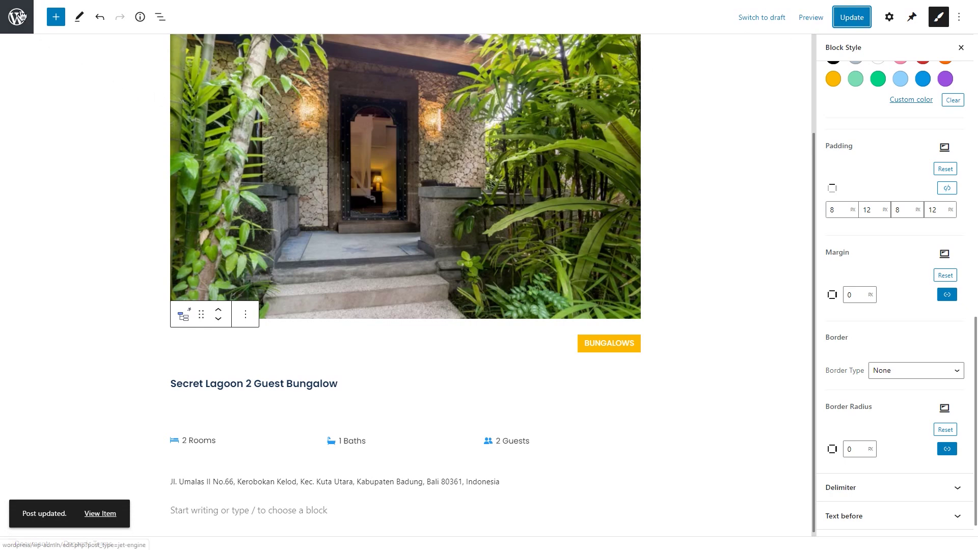
Return to the dashboard and view the live page for the listing grid from the list of all pages.
click(17, 17)
mouse_move(46, 94)
click(117, 98)
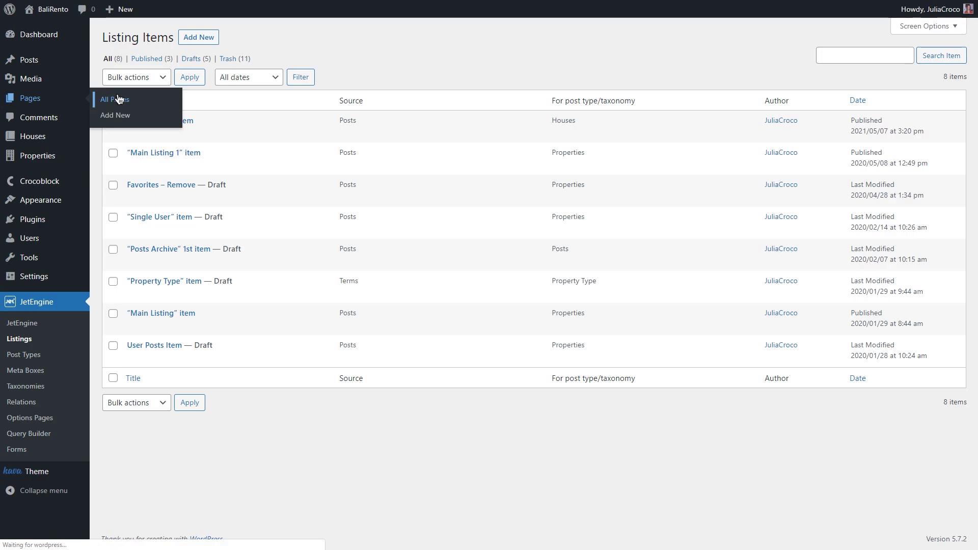
scroll(193, 316, down, 2)
click(214, 425)
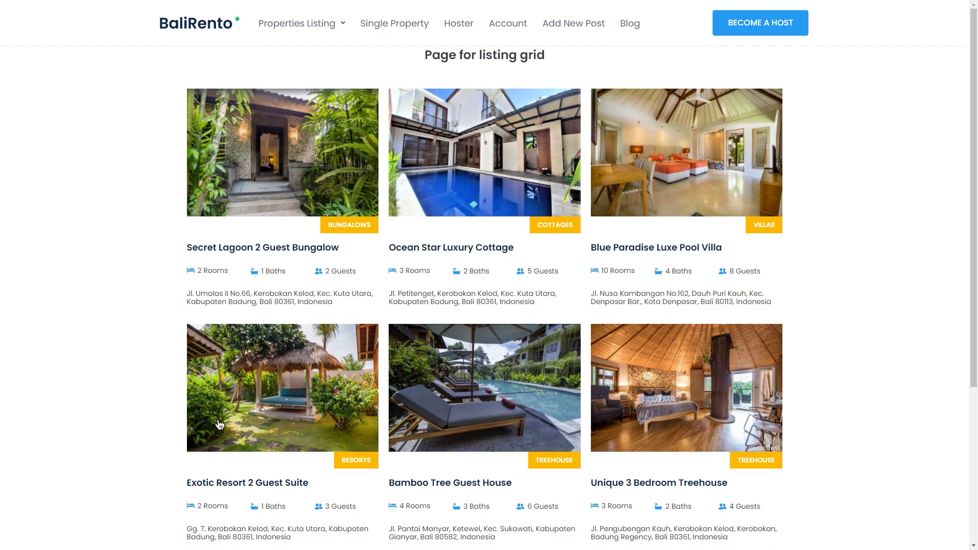